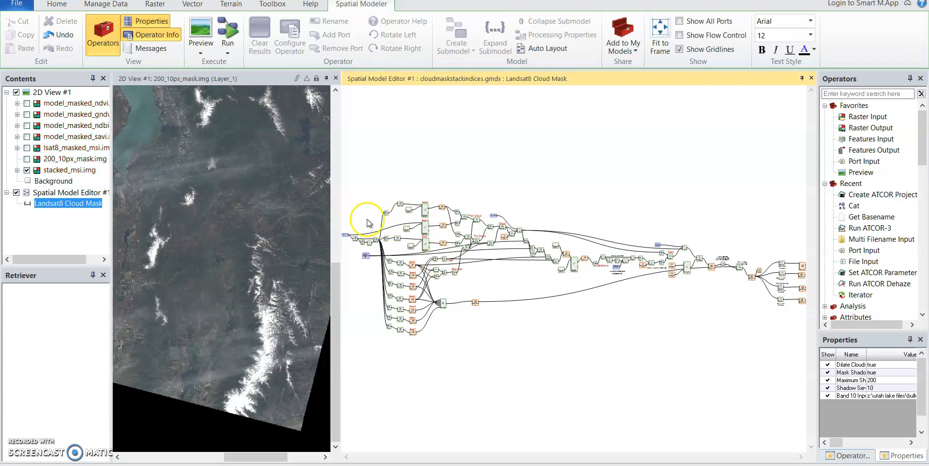
Examine the configuration of the Band 10 Input port, including its addable data types and description, and leave it unchanged.
scroll(364, 217, "up", 4)
scroll(364, 217, "up", 1)
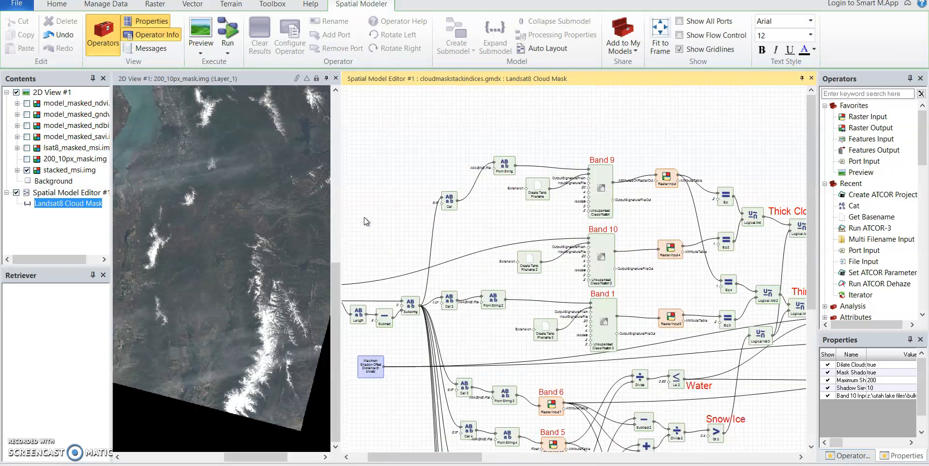
left_click_drag(364, 217, 401, 210)
left_click(482, 202)
left_click_drag(481, 202, 508, 204)
scroll(470, 258, "up", 3)
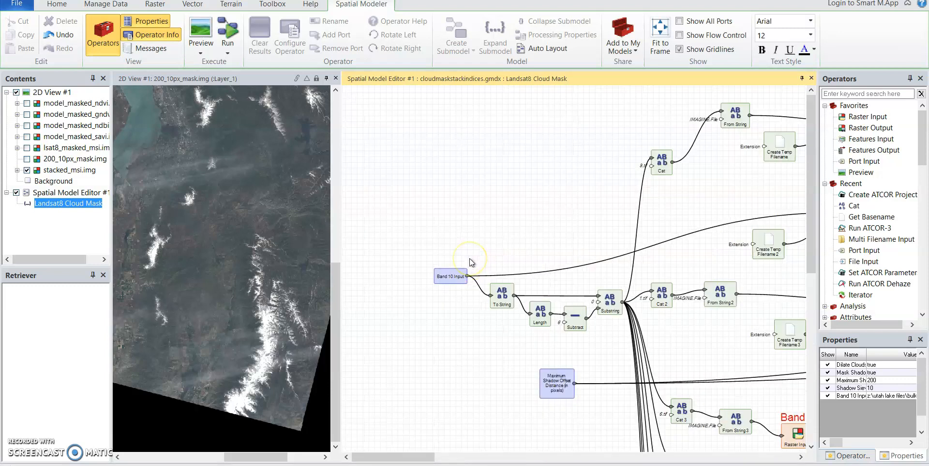
scroll(470, 258, "up", 1)
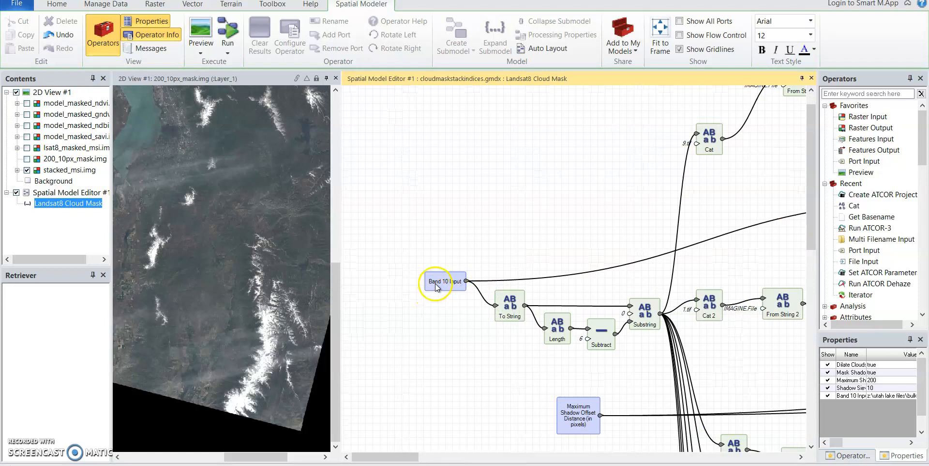
double_click(434, 285)
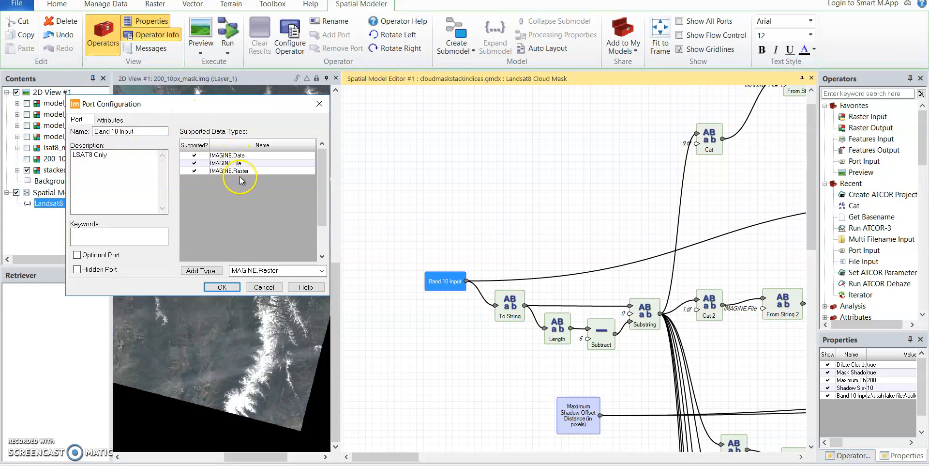
left_click(322, 271)
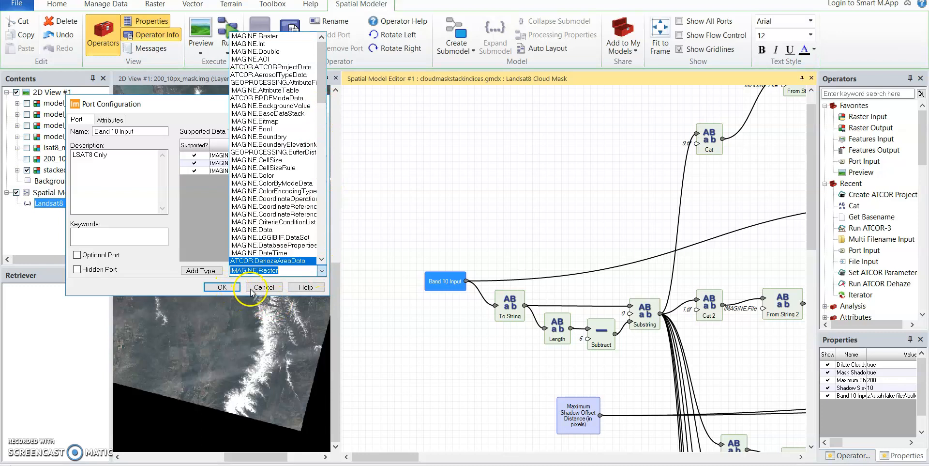
left_click(173, 283)
left_click(86, 149)
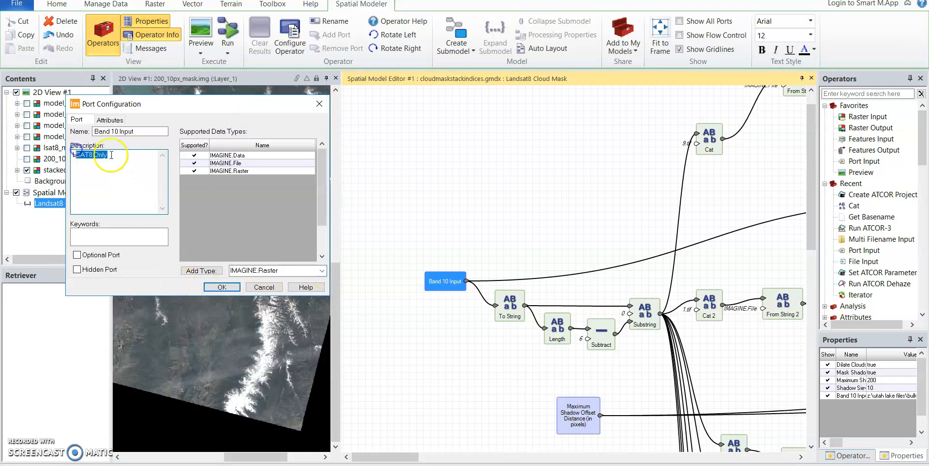
left_click(264, 288)
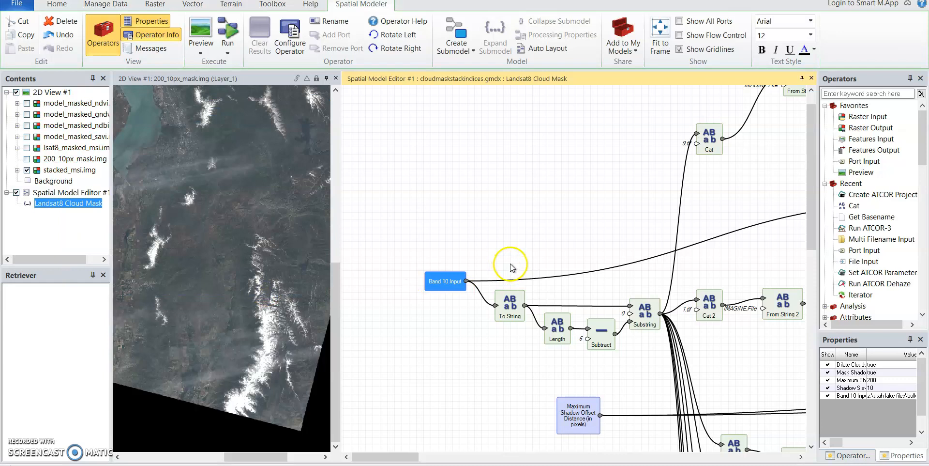
Examine the Band 10 Input file path and its input type choices in the model's run settings.
left_click(227, 30)
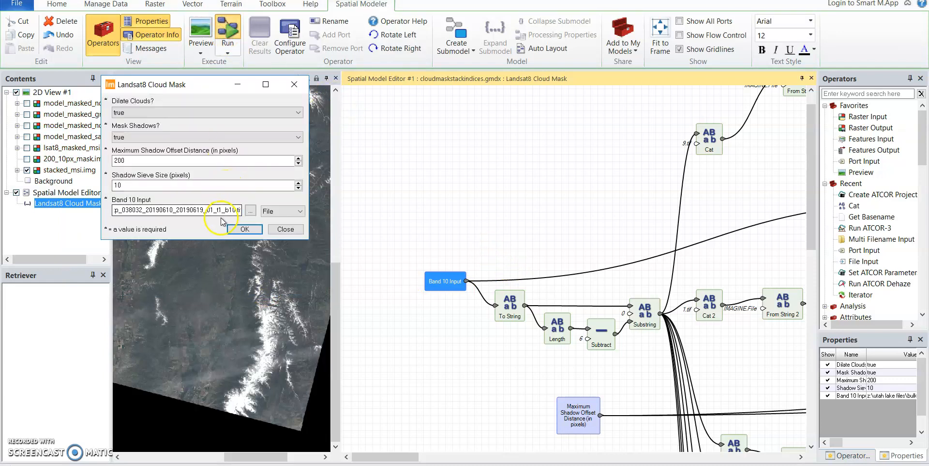
left_click_drag(231, 211, 242, 211)
left_click(271, 211)
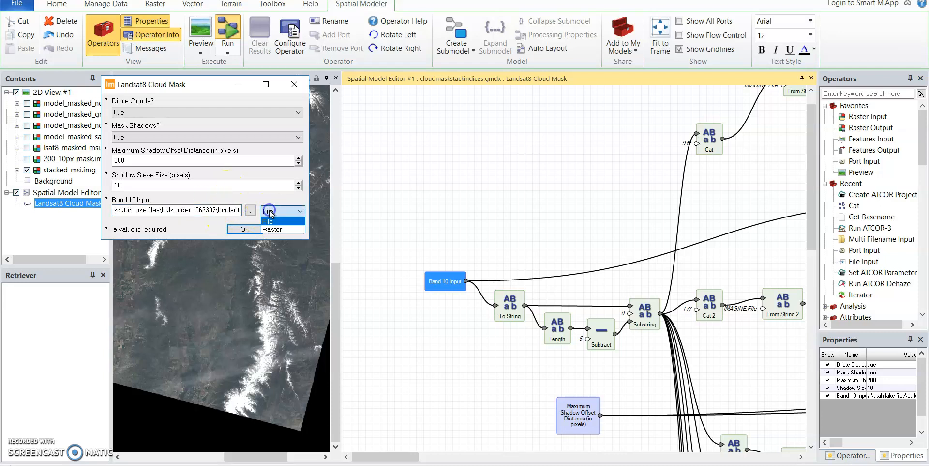
left_click(272, 211)
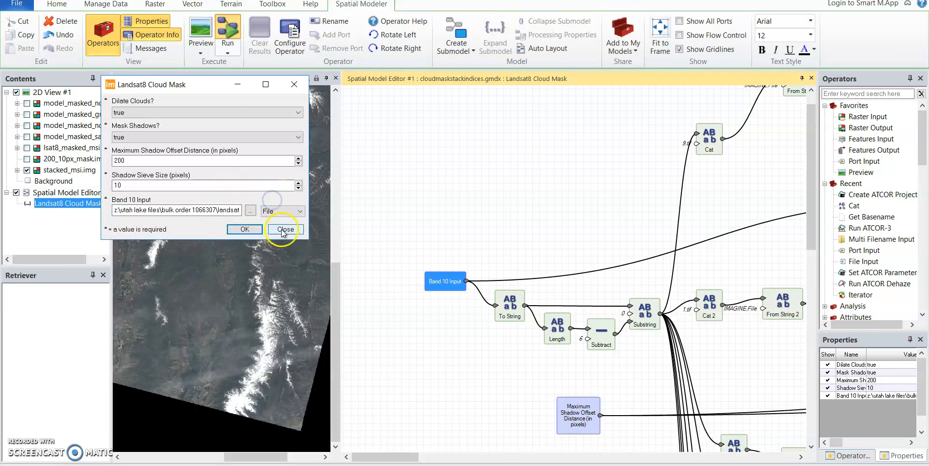
left_click(249, 229)
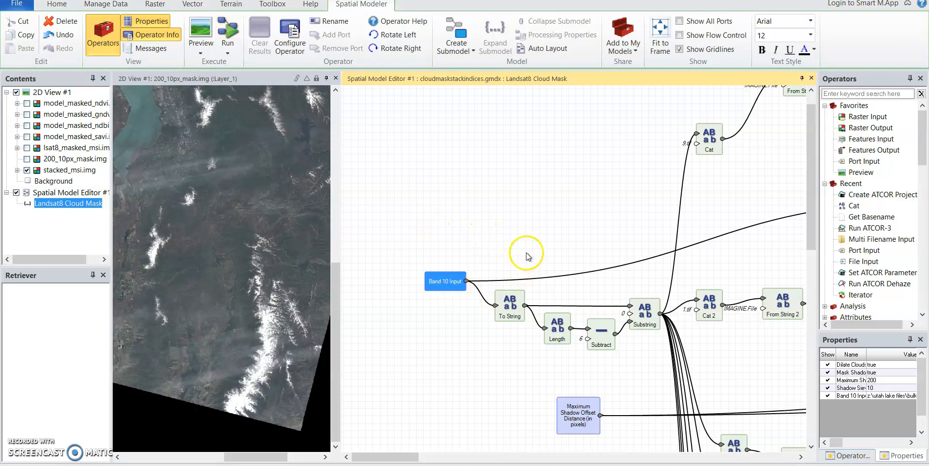
Examine the string operators that build the band file names and their connections to the Band 10 and Band 1 classifications.
left_click_drag(526, 252, 405, 215)
left_click(392, 251)
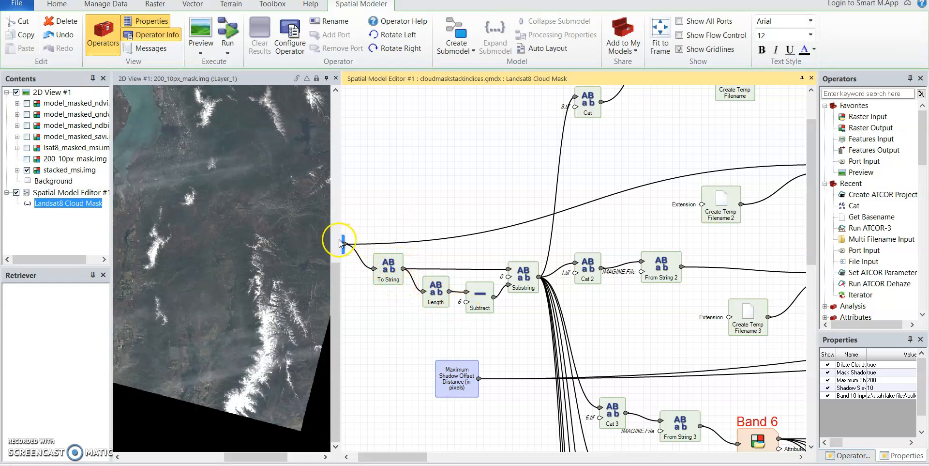
left_click_drag(449, 291, 462, 301)
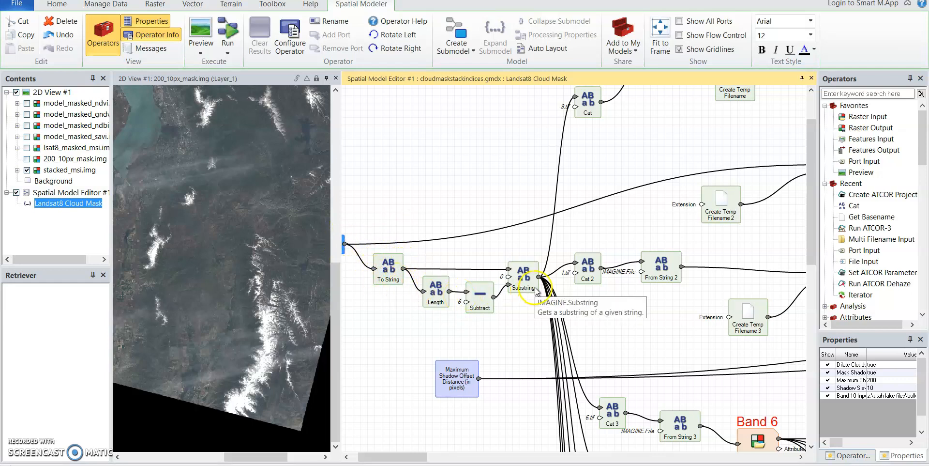
left_click(477, 311)
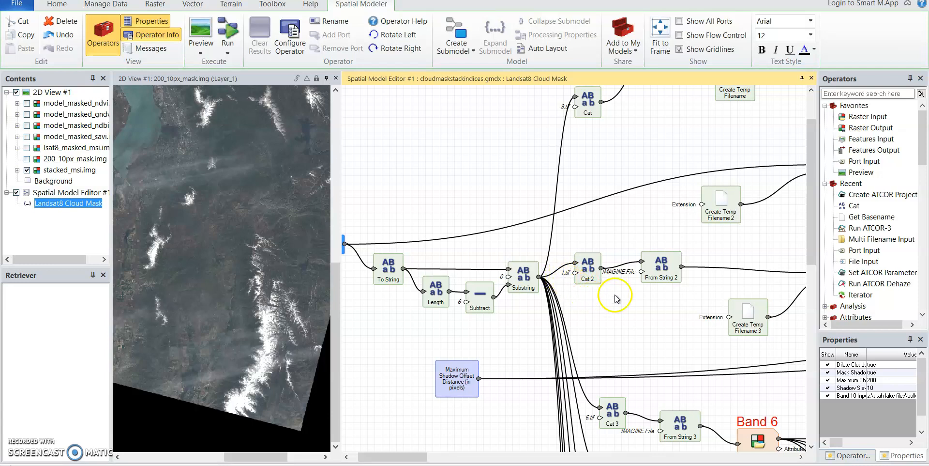
left_click_drag(651, 288, 516, 303)
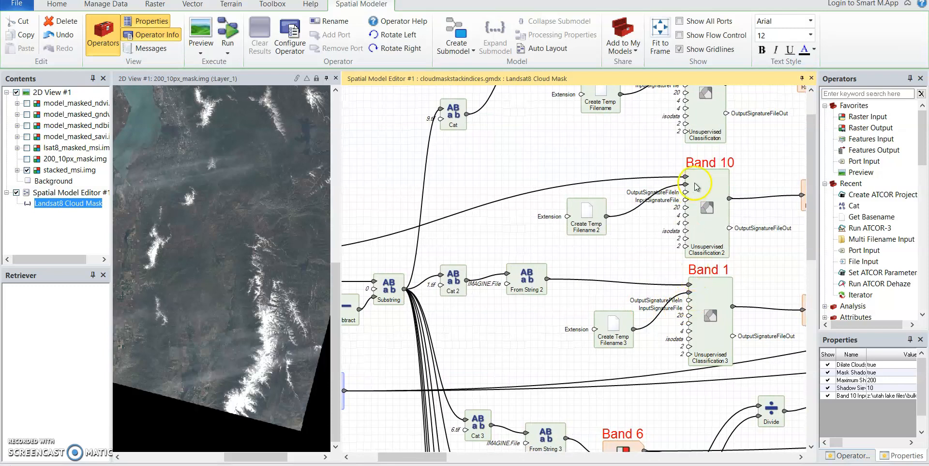
left_click_drag(555, 277, 559, 158)
left_click_drag(539, 367, 588, 333)
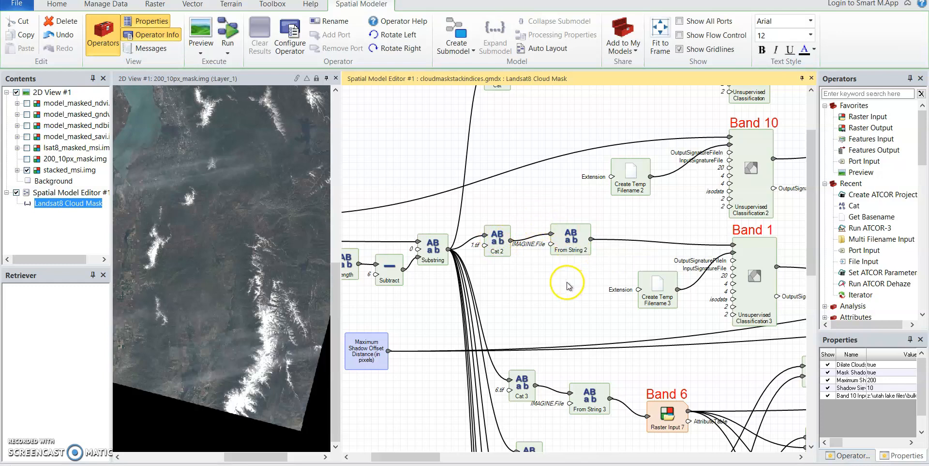
Check the DataType value of the From String 2 operator without editing it, and shift the operator slightly.
double_click(551, 244)
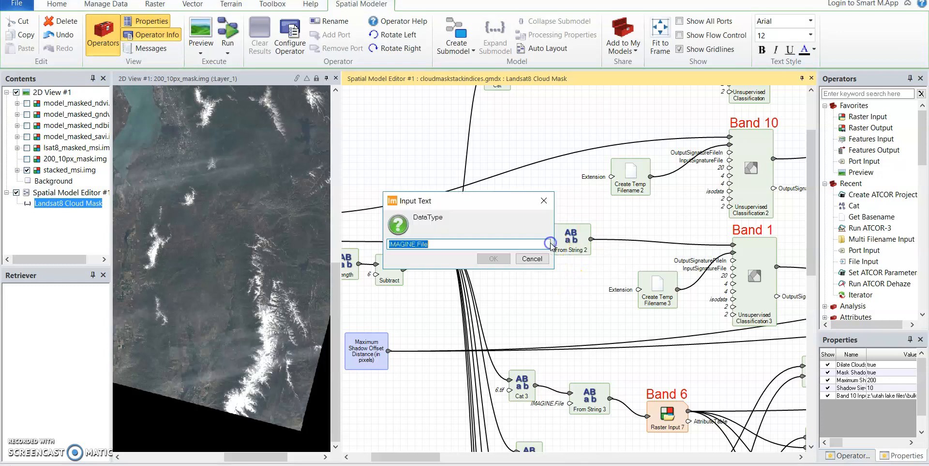
left_click(453, 243)
left_click(529, 260)
left_click_drag(587, 236, 597, 240)
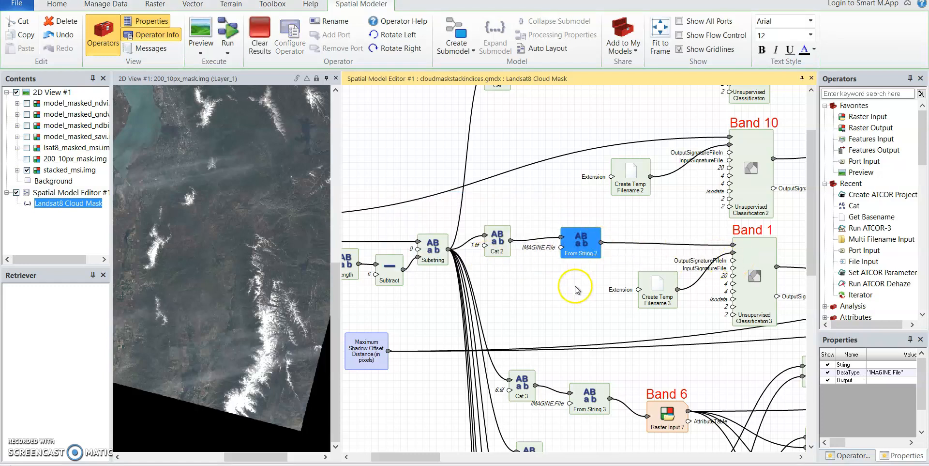
Examine the Band 6 to Band 2 raster input chains and the Water and Snow/Ice branches they feed.
scroll(503, 305, "down", 5)
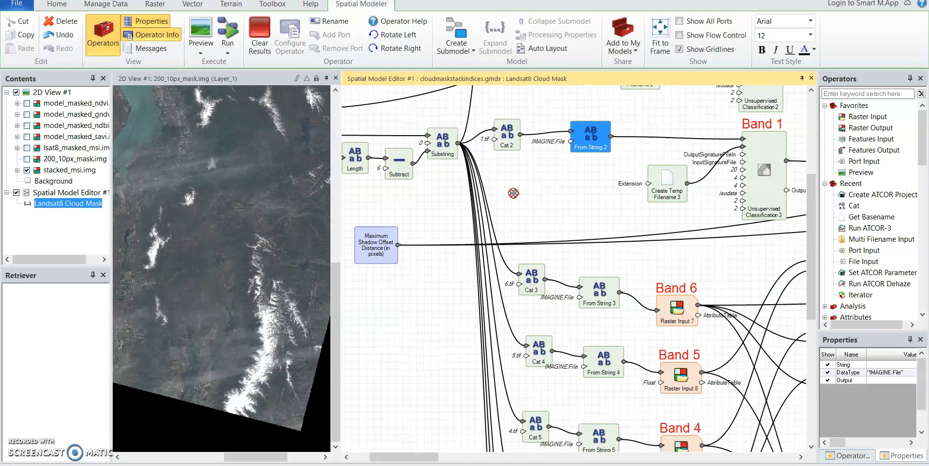
left_click_drag(463, 254, 414, 167)
left_click_drag(429, 251, 396, 205)
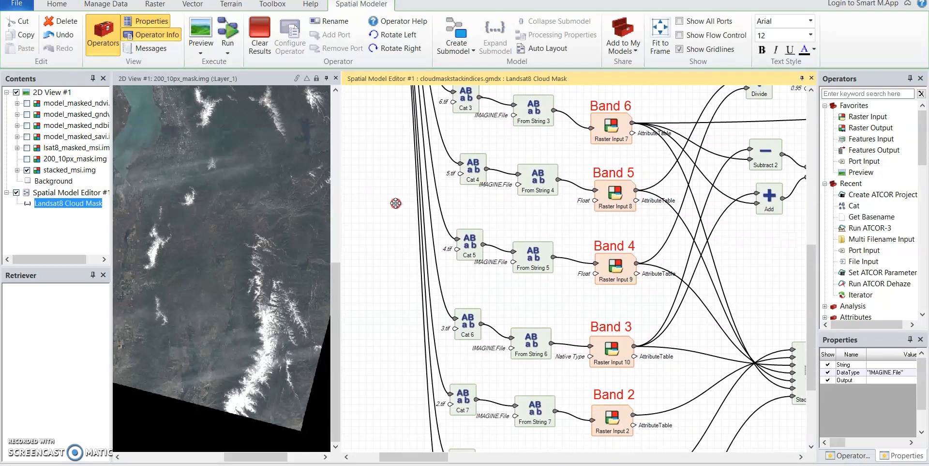
left_click_drag(745, 298, 584, 379)
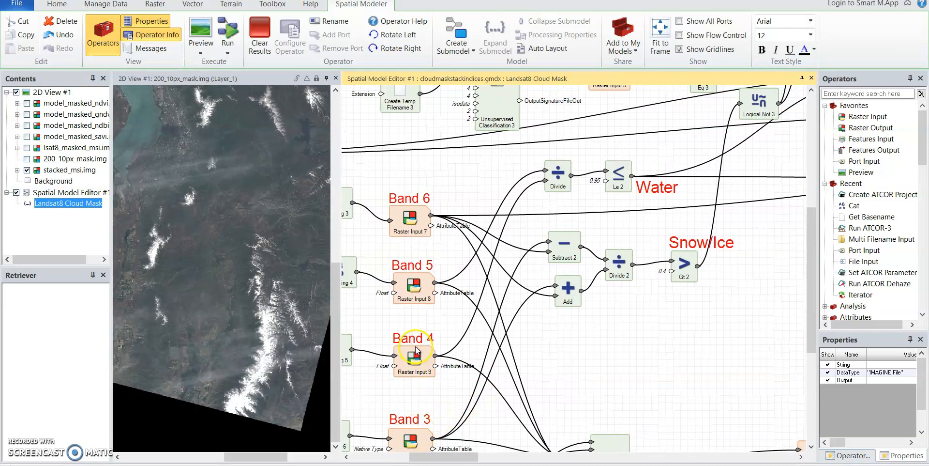
Examine the Band 9, 10 and 1 classifications and the Thick Cloud and Thin Cloud logic leading to the Cloud result.
left_click_drag(741, 318, 556, 428)
left_click_drag(583, 302, 643, 403)
left_click_drag(627, 221, 622, 233)
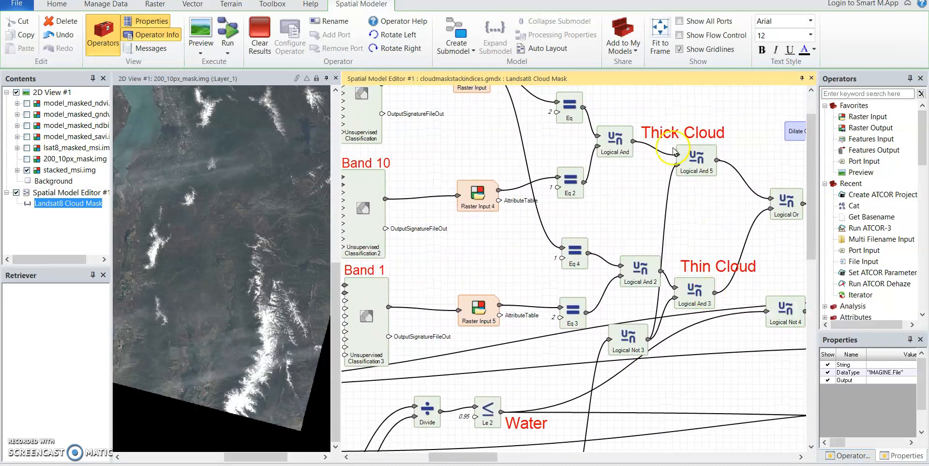
left_click_drag(499, 136, 583, 204)
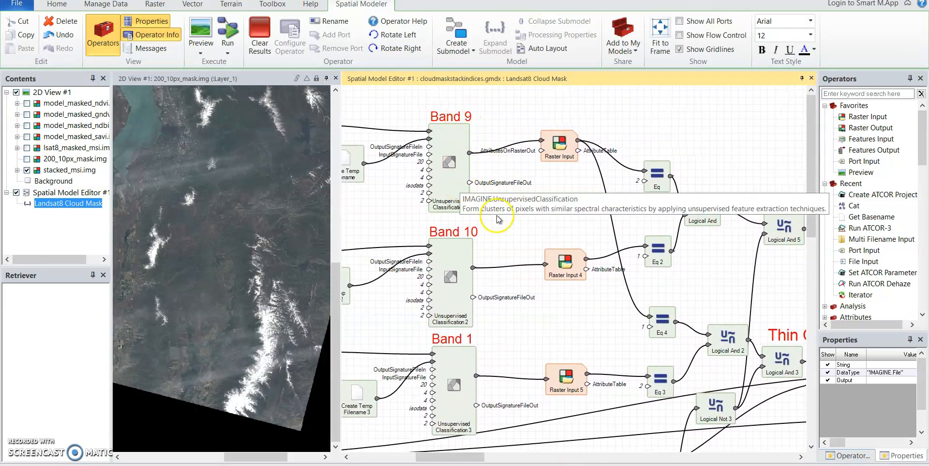
left_click_drag(579, 219, 437, 204)
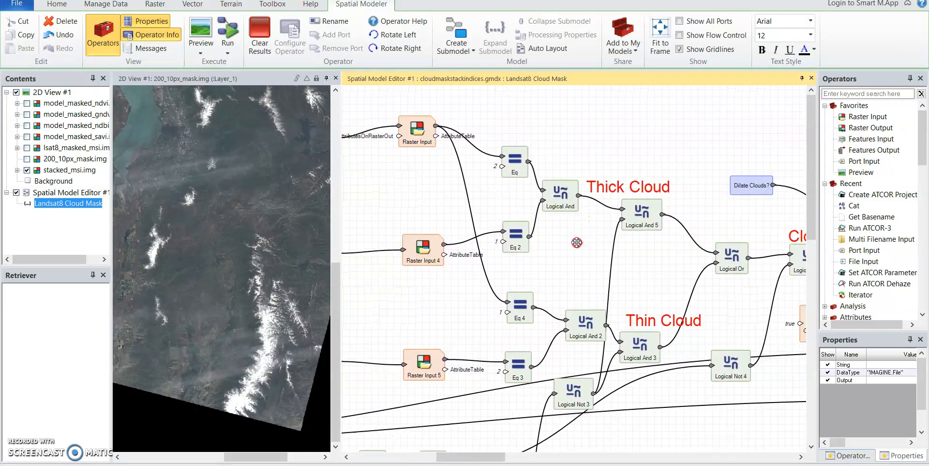
left_click_drag(577, 247, 470, 207)
left_click_drag(611, 255, 445, 238)
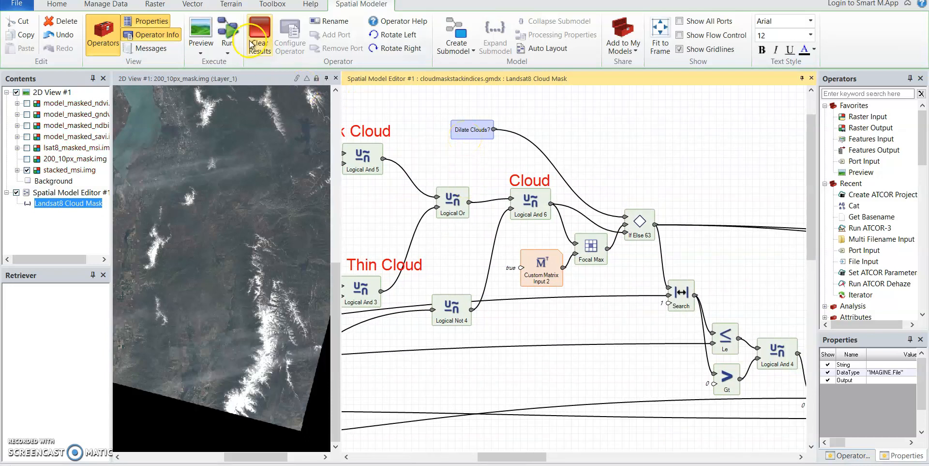
Read the description of the Dilate Clouds? port and leave its configuration unchanged.
left_click(461, 117)
double_click(463, 126)
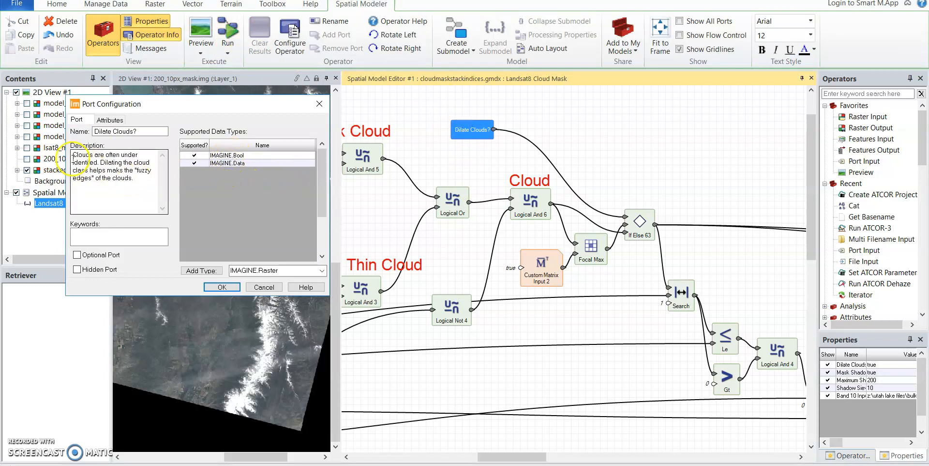
left_click_drag(74, 155, 138, 191)
left_click(139, 192)
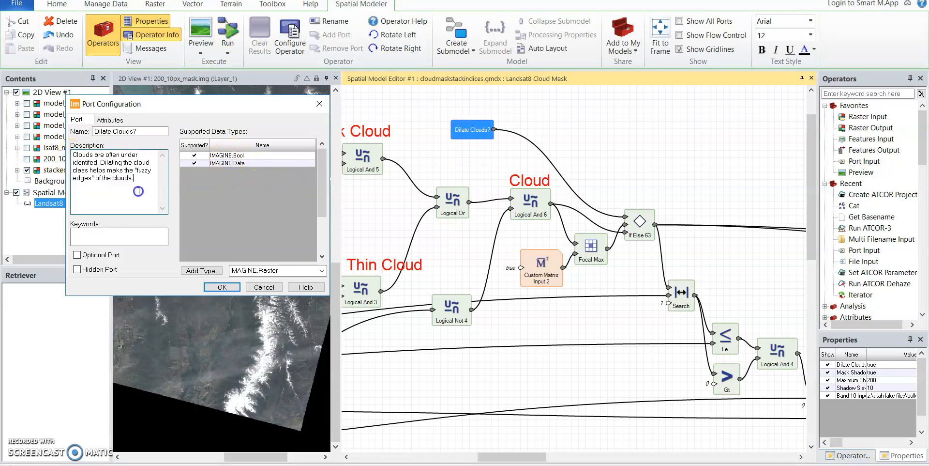
left_click(257, 287)
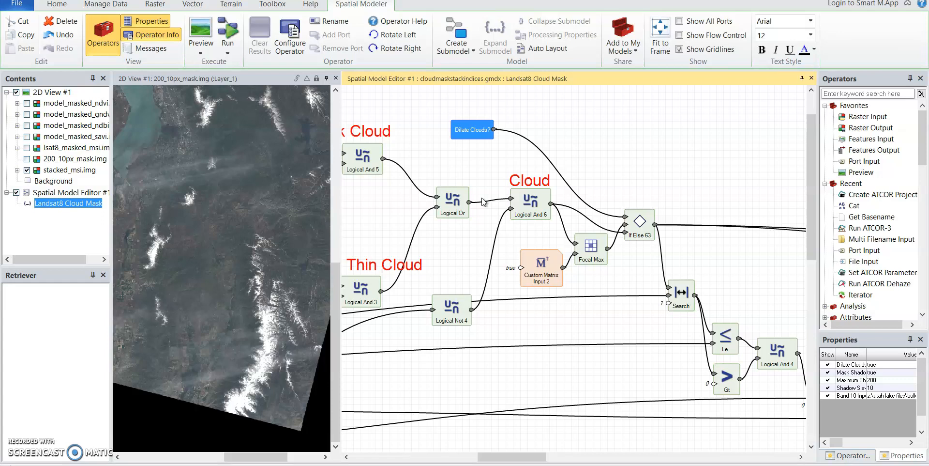
Check the choices for Dilate Clouds? in the model's run settings and close them without running the model.
left_click(228, 33)
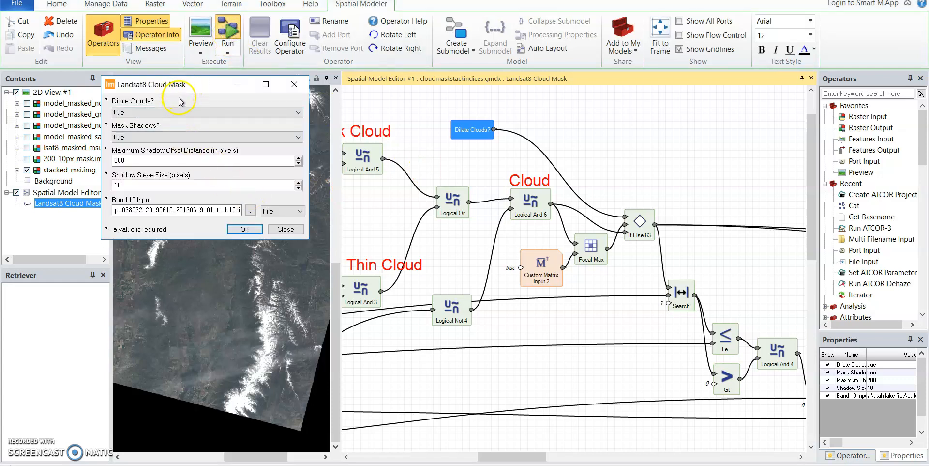
left_click(301, 111)
left_click(300, 112)
left_click(293, 84)
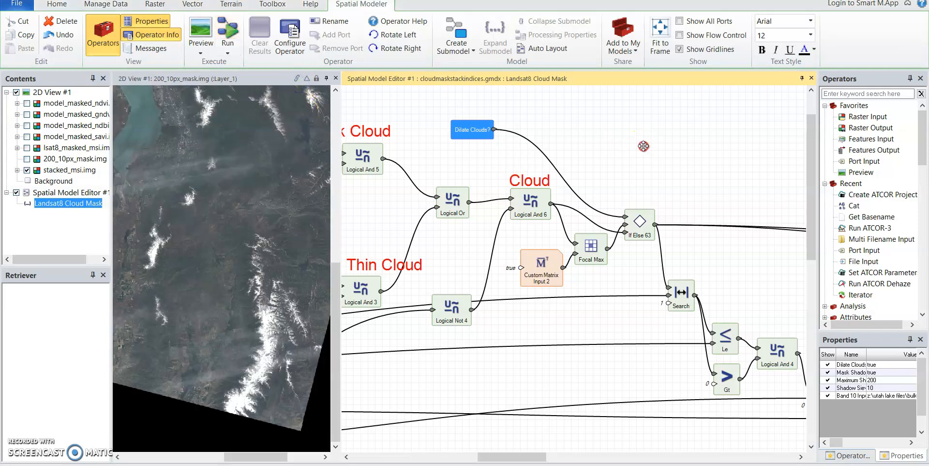
Examine the Shadows classification, the Clump and Sieve section and the Mask operators towards the end of the model.
middle_click(512, 115)
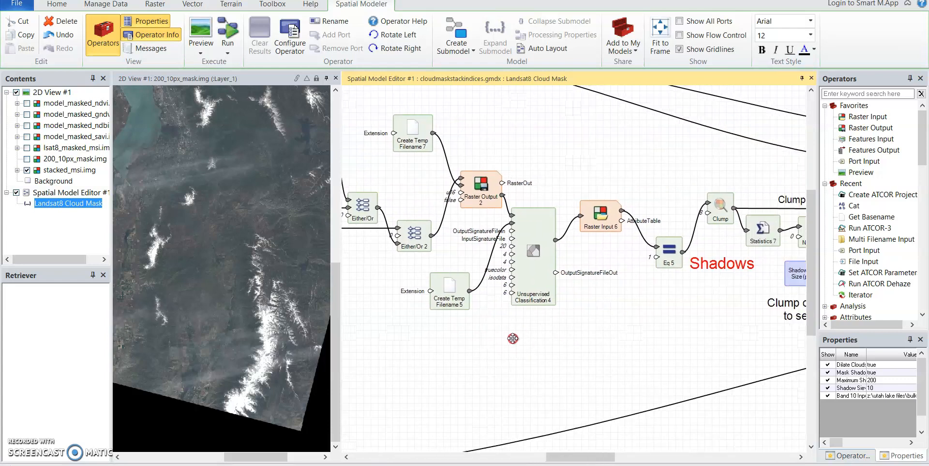
left_click_drag(490, 349, 452, 350)
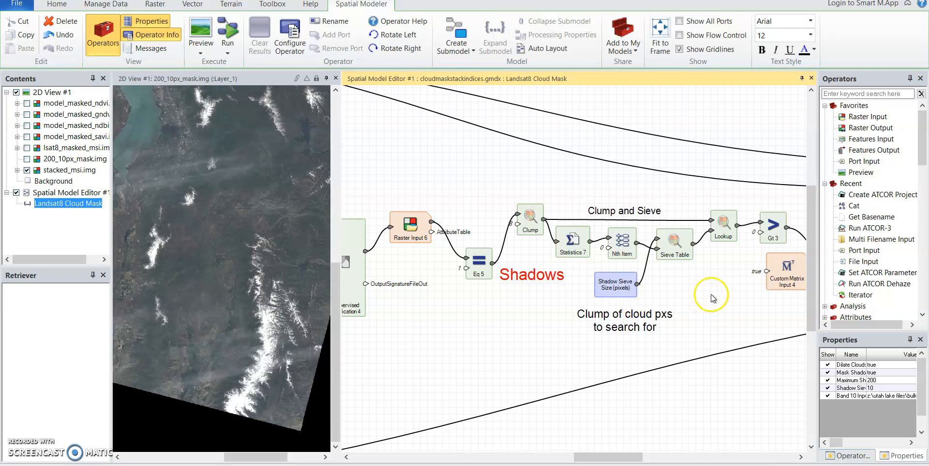
left_click_drag(712, 297, 502, 291)
left_click_drag(693, 356, 509, 347)
left_click_drag(604, 372, 579, 373)
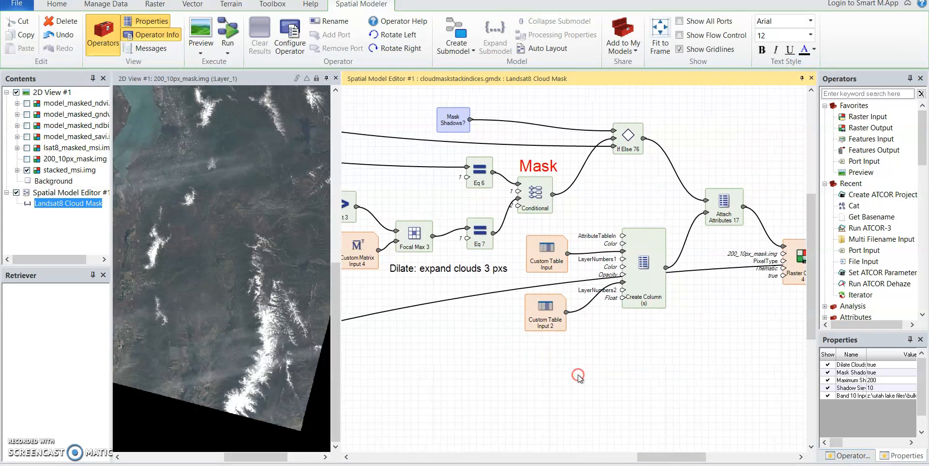
Check the colour table in the Custom Table Input that feeds Create Column(s) and close it unchanged.
left_click_drag(667, 357, 639, 357)
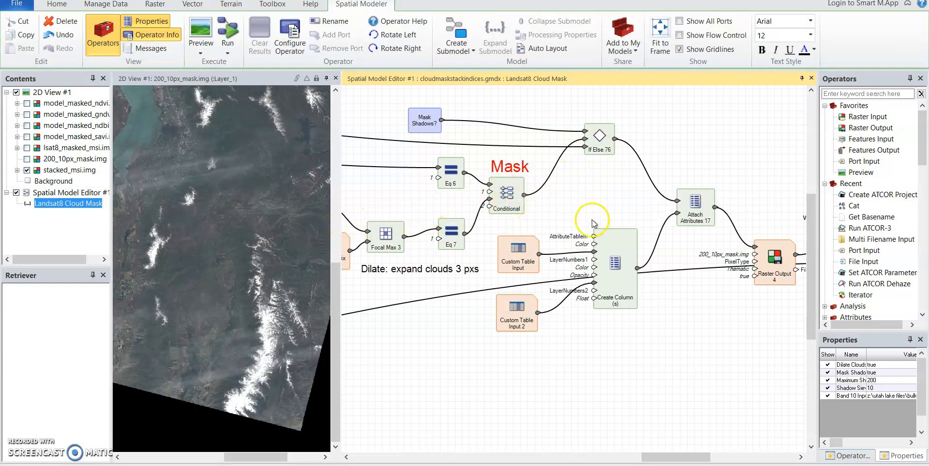
double_click(515, 261)
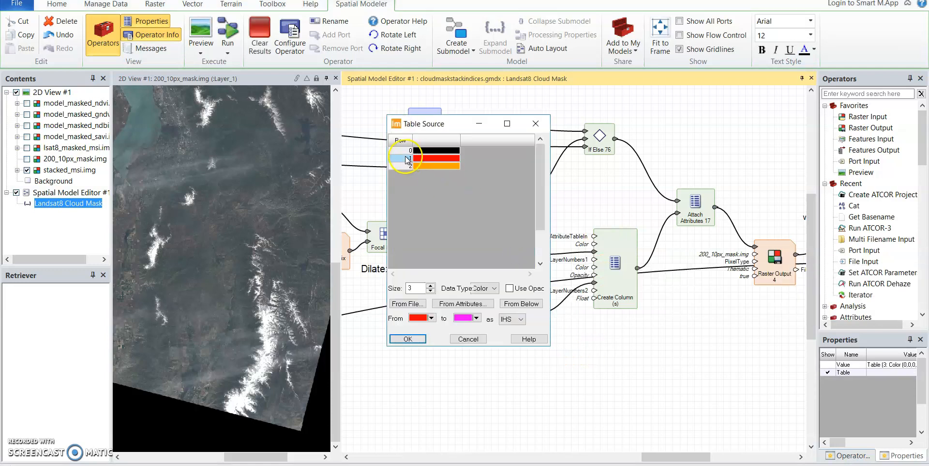
left_click(27, 160)
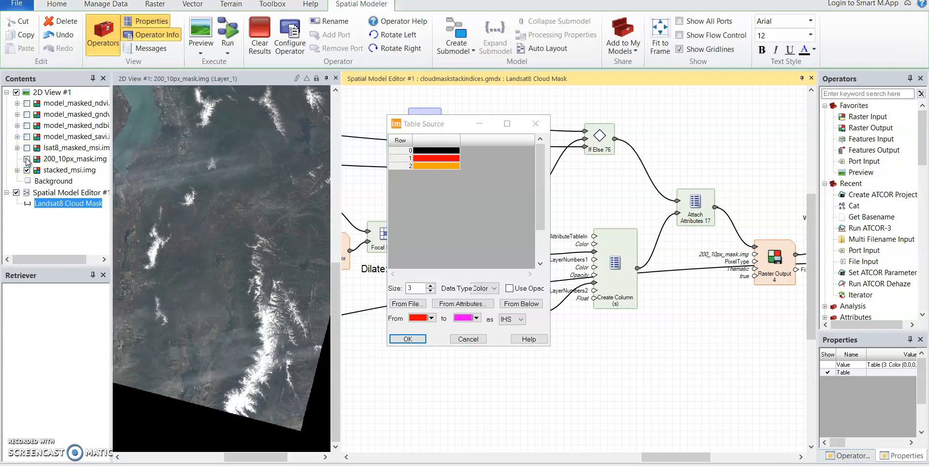
left_click(477, 342)
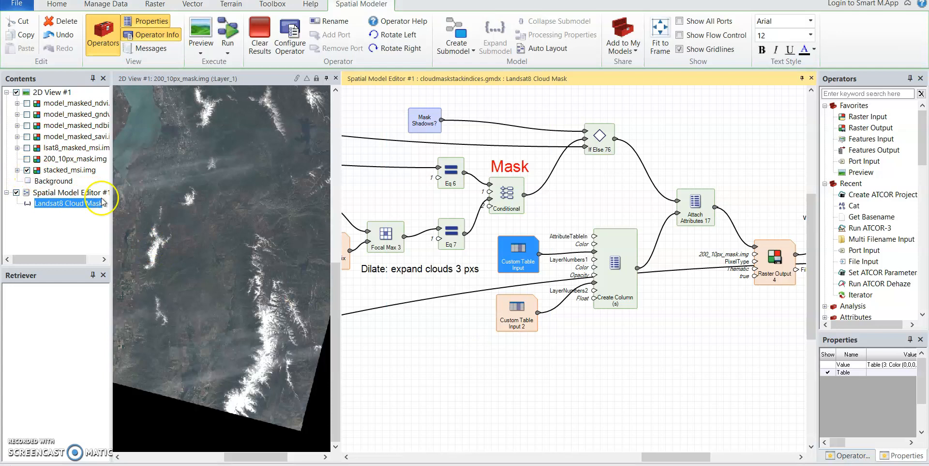
Display 200_10px_mask.img over the stacked image and compare it with the class colours in Custom Table Input, leaving the table unchanged.
left_click(27, 159)
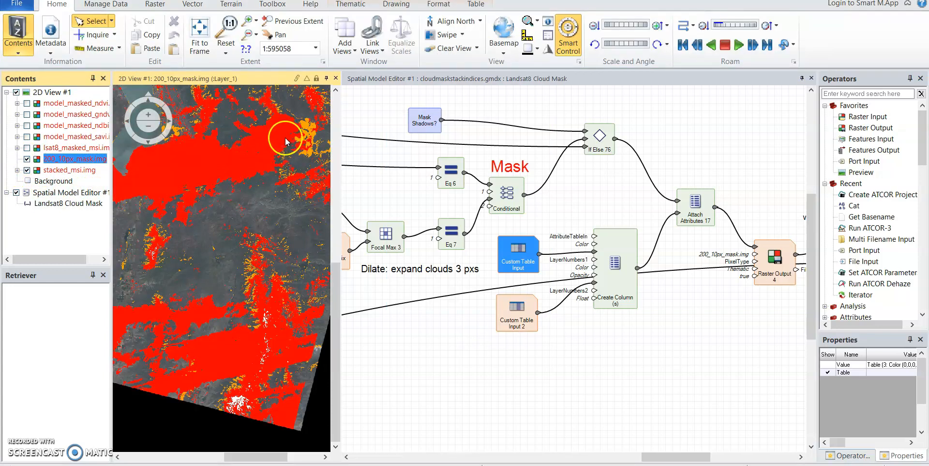
double_click(525, 262)
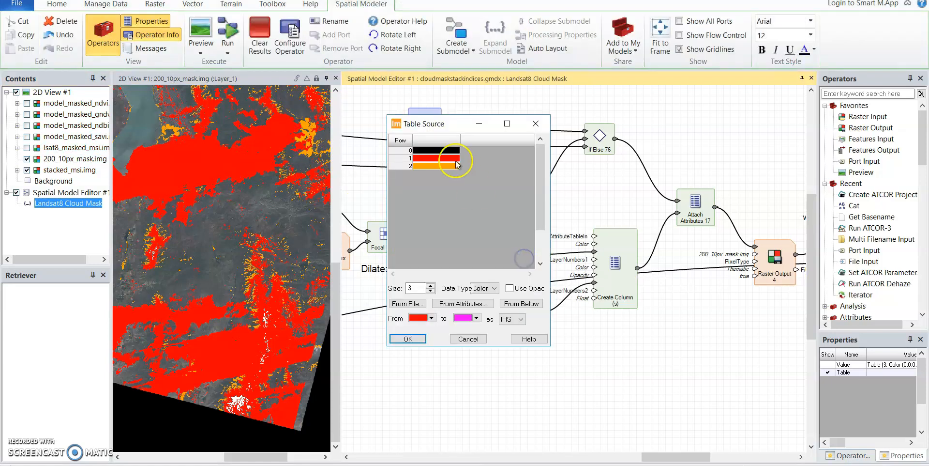
left_click(409, 161)
left_click(430, 158)
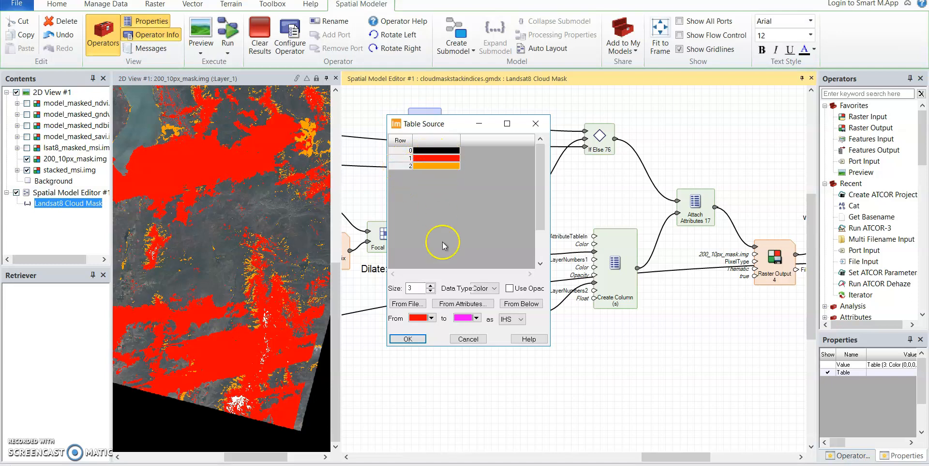
left_click(472, 339)
Follow the model through Attach Attributes 17 and Raster Output 4, and compare the image with and without 200_10px_mask.img.
left_click_drag(589, 355, 508, 353)
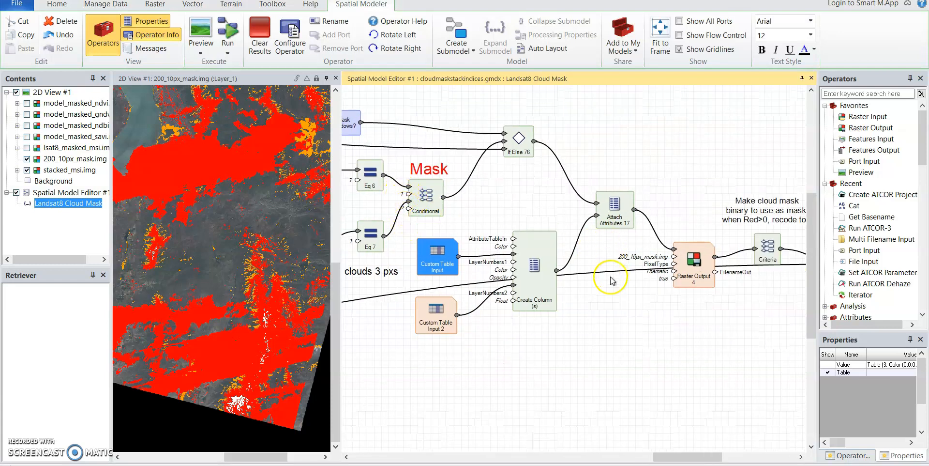
left_click_drag(612, 312, 539, 306)
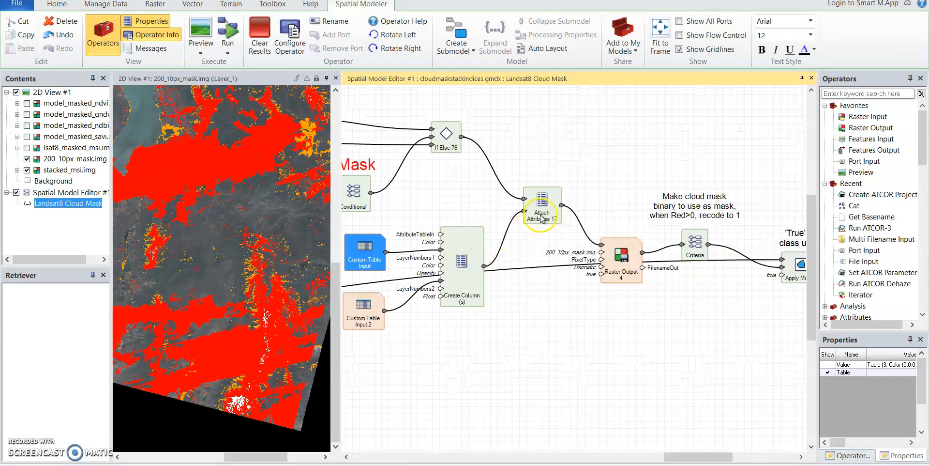
left_click_drag(538, 243, 467, 244)
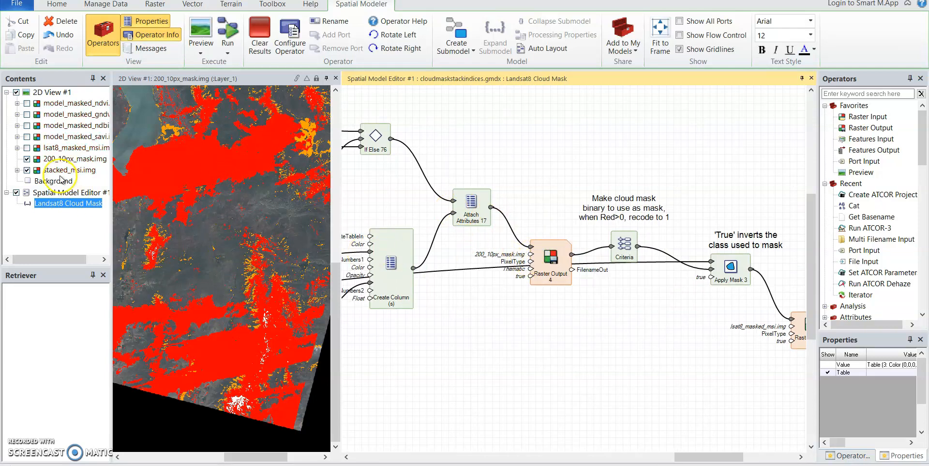
left_click(26, 159)
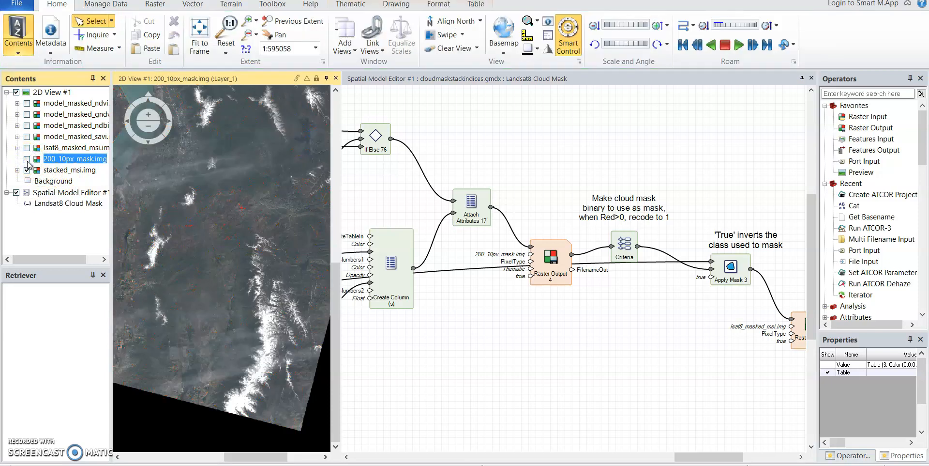
left_click(26, 159)
Compare 200_10px_mask.img with the snowy mountain ridges at close range by switching the mask on and off, leaving it hidden.
left_click(246, 22)
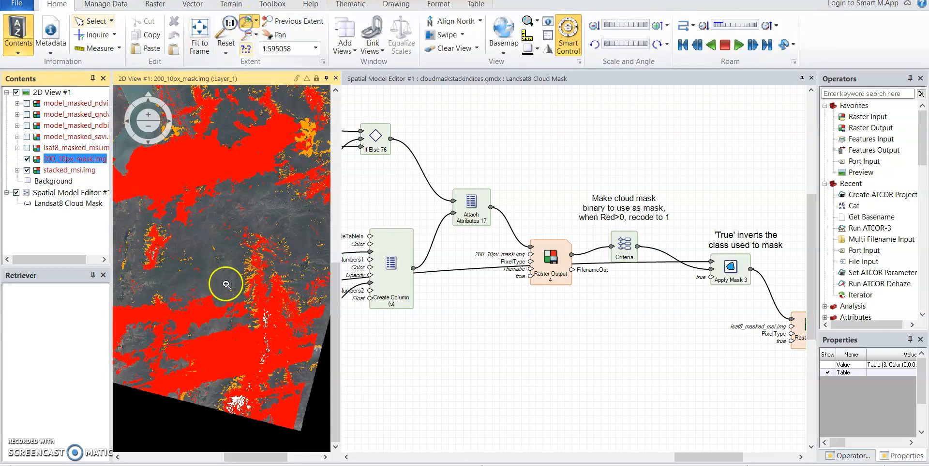
left_click(229, 261)
left_click_drag(229, 261, 290, 301)
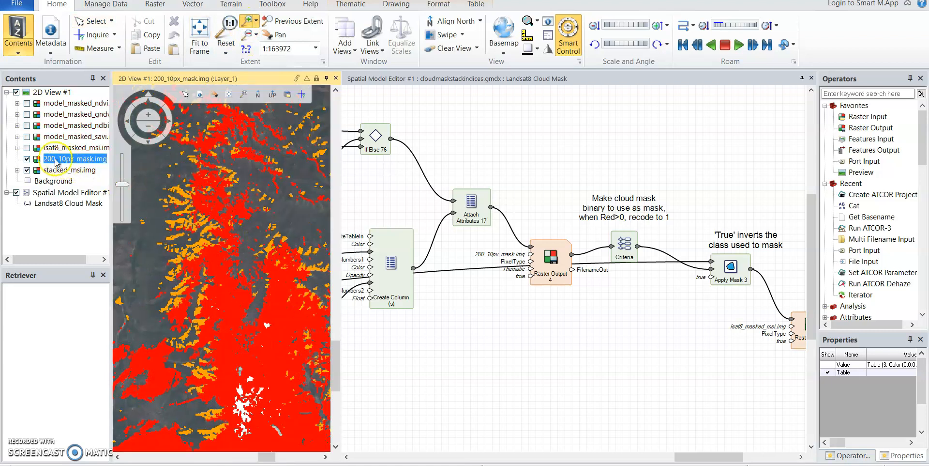
left_click(26, 159)
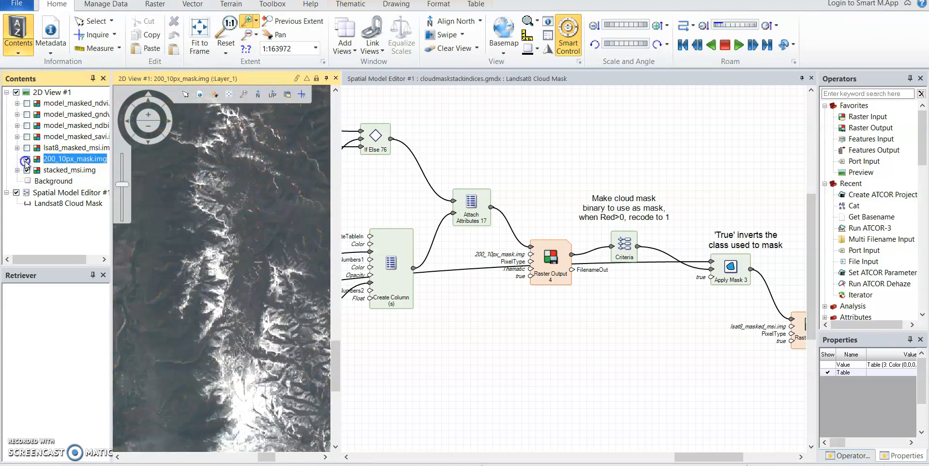
left_click(26, 159)
left_click(27, 159)
left_click_drag(153, 166, 284, 250)
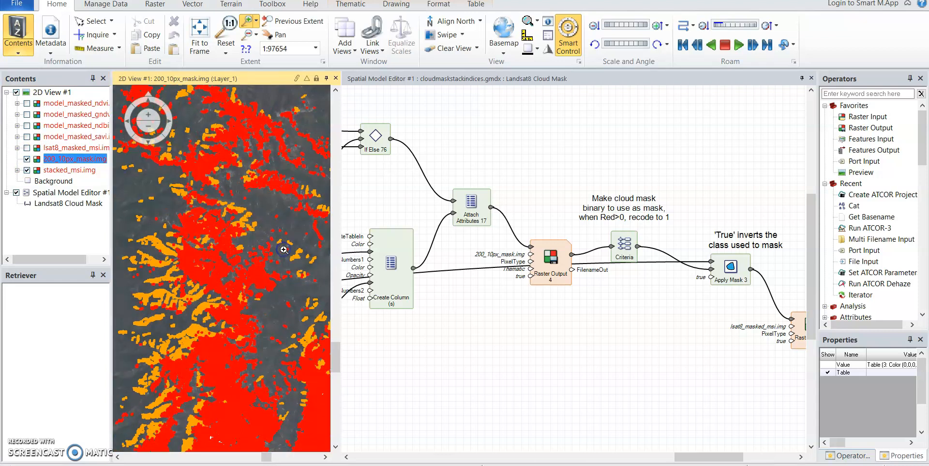
left_click(27, 160)
Zoom the 2D view of stacked_msi.img out to 1:781234, framing the lake and the mountains.
left_click(148, 126)
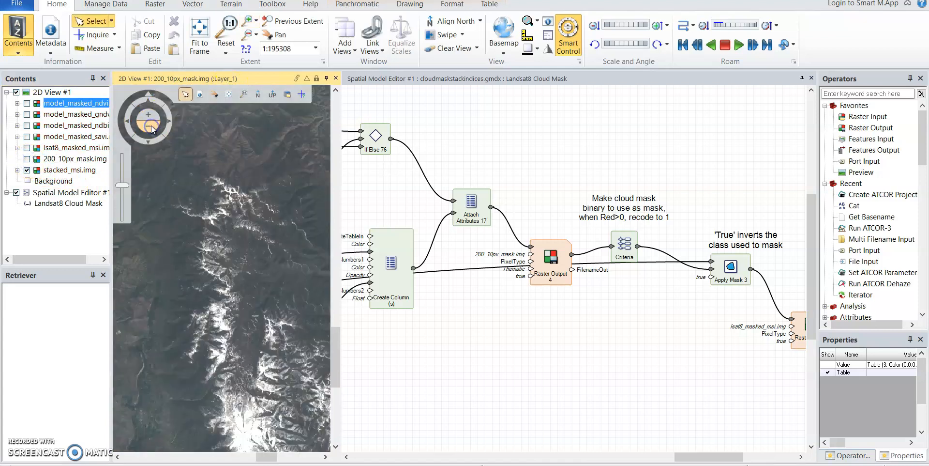
left_click(149, 126)
left_click_drag(685, 311, 583, 301)
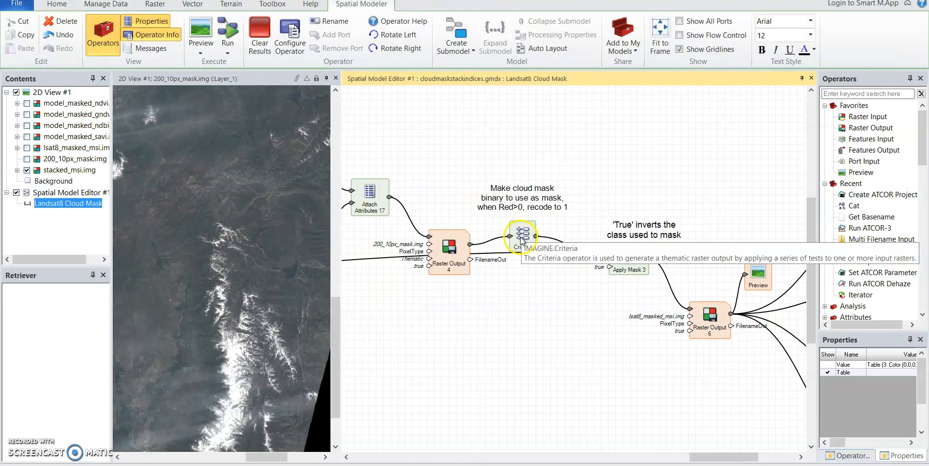
left_click(161, 78)
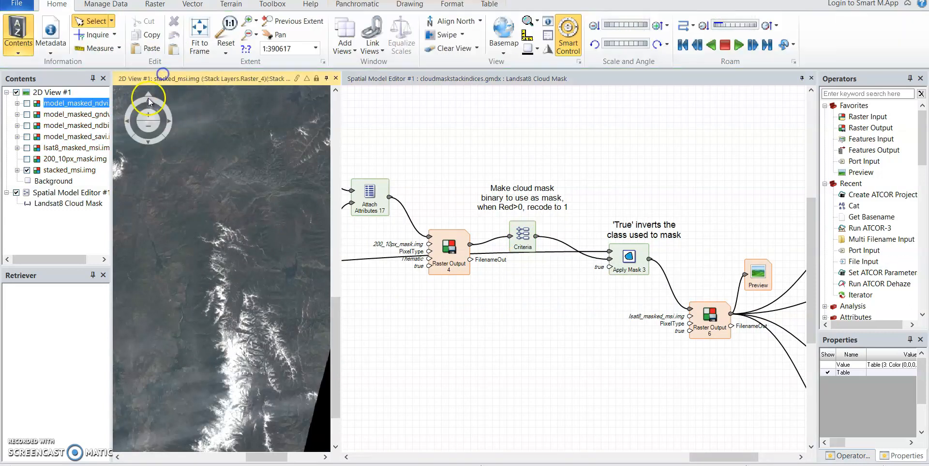
left_click(148, 126)
left_click(149, 128)
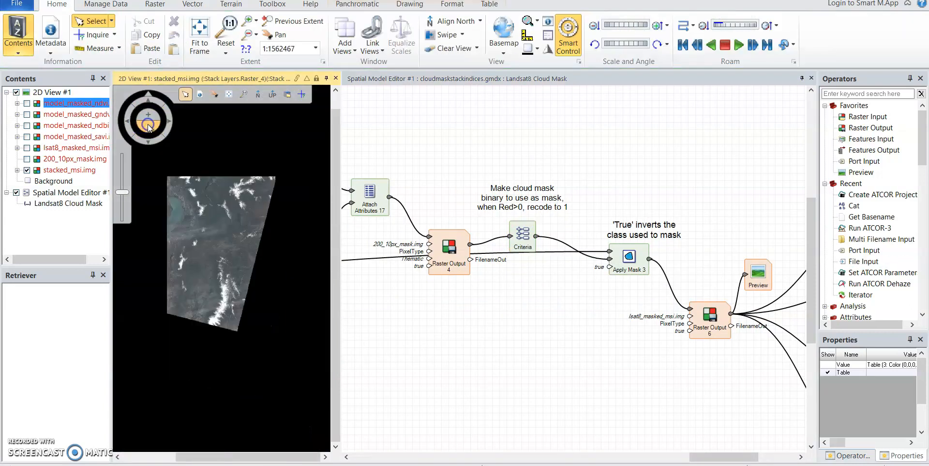
left_click(148, 115)
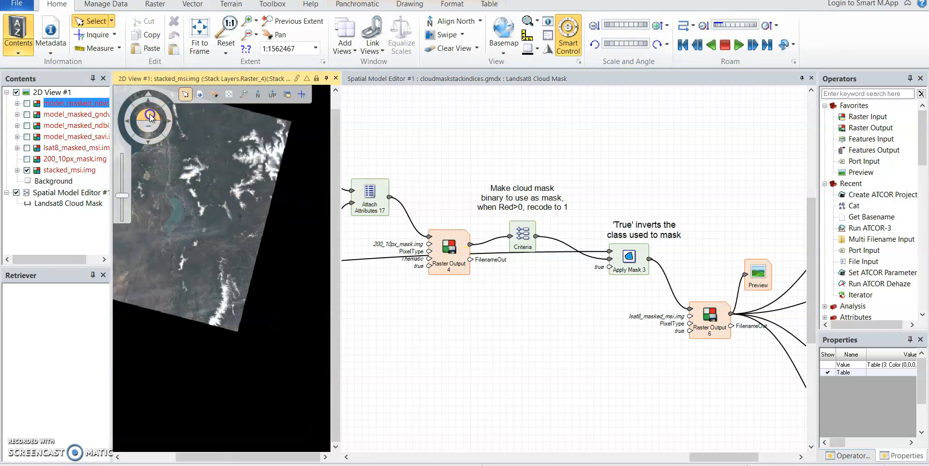
mouse_move(227, 271)
left_mouse_down()
mouse_move(280, 297)
mouse_move(233, 282)
mouse_move(241, 280)
left_mouse_up()
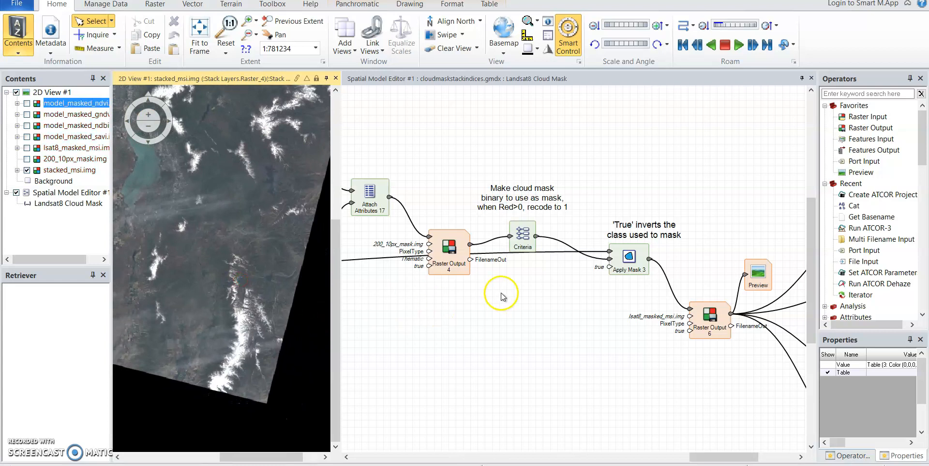
Examine the class 1 condition of the Criteria operator, including its attribute and comparison choices, and close it without changes.
double_click(523, 237)
double_click(459, 172)
left_click_drag(446, 167, 444, 207)
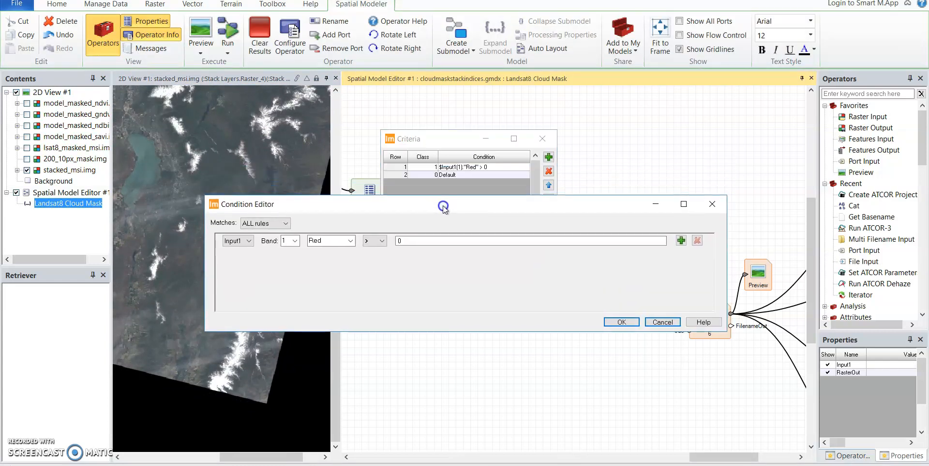
left_click(348, 240)
left_click(349, 241)
left_click(382, 241)
left_click(382, 241)
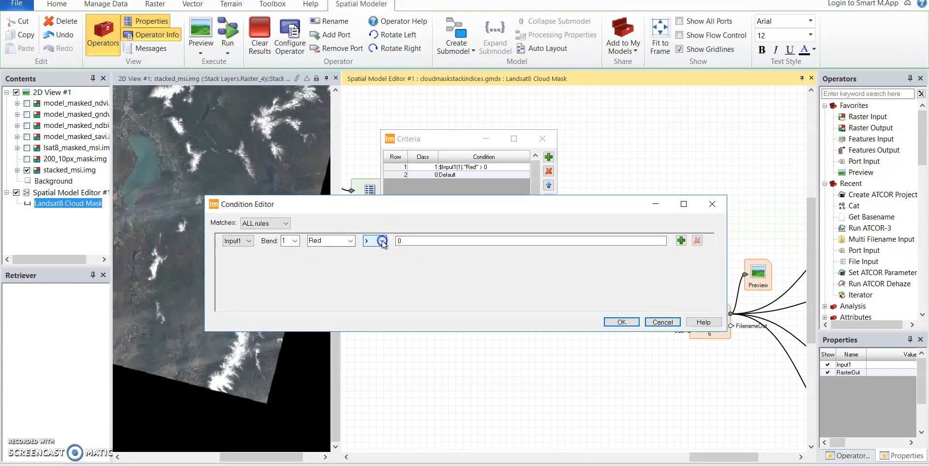
left_click(630, 325)
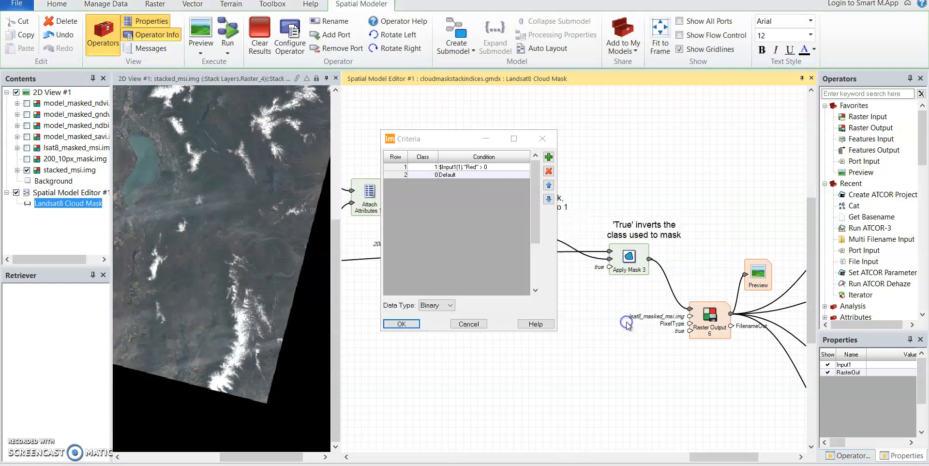
left_click(469, 325)
Display the masked output lsat8_masked_msi.img and hide stacked_msi.img and 200_10px_mask.img.
left_click_drag(554, 308, 500, 291)
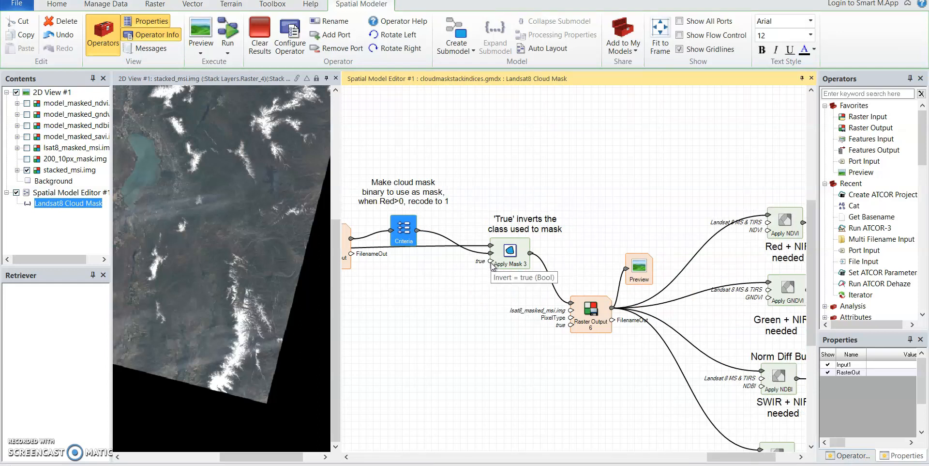
left_click(26, 159)
left_click(26, 170)
left_click(26, 148)
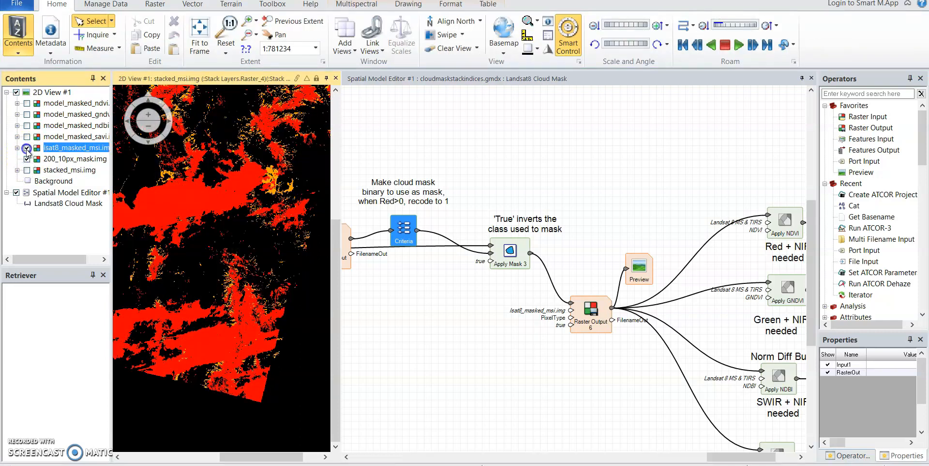
left_click(26, 159)
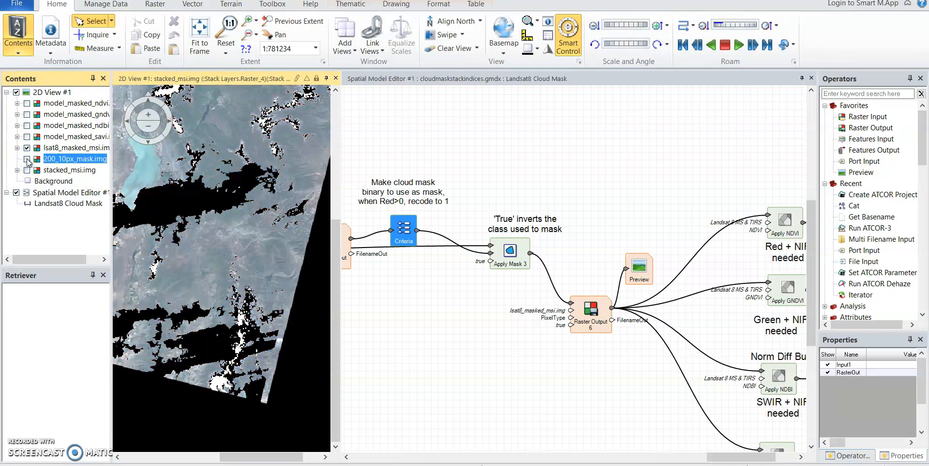
Check the Invert setting of the Apply Mask 3 operator and close it unchanged.
left_click(494, 344)
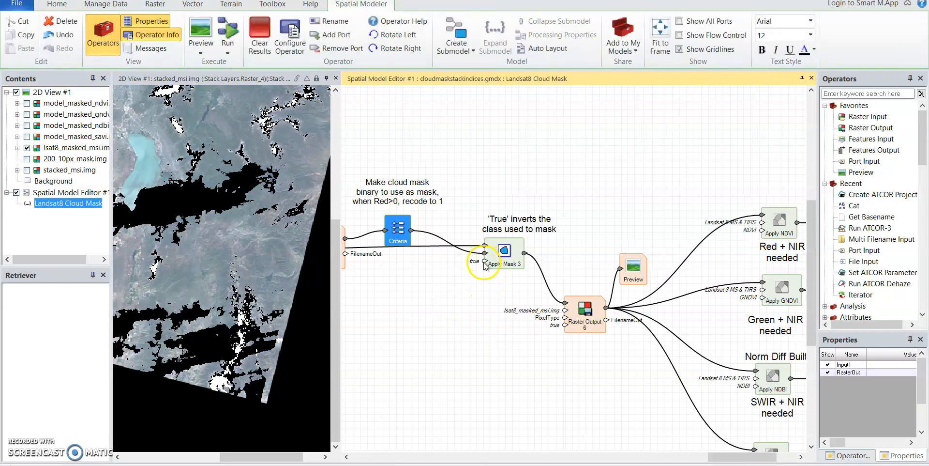
double_click(485, 262)
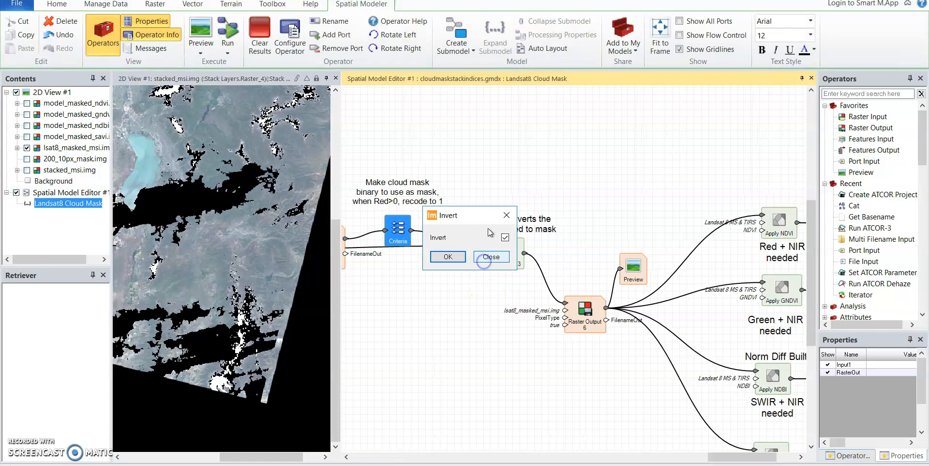
left_click(488, 261)
Review the model's four index branches, display model_masked_ndbi.img, and replace it with model_masked_gndvi.img in the 2D view.
left_click_drag(587, 353, 376, 277)
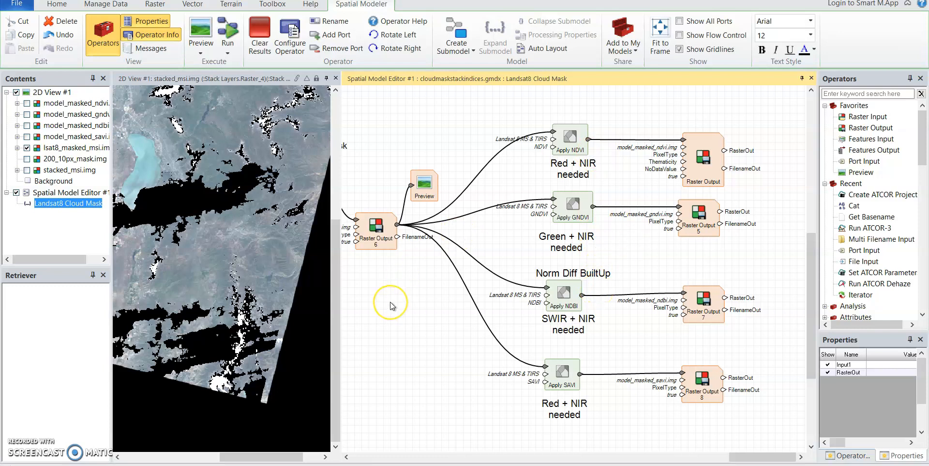
left_click(26, 125)
left_click_drag(167, 165, 194, 190)
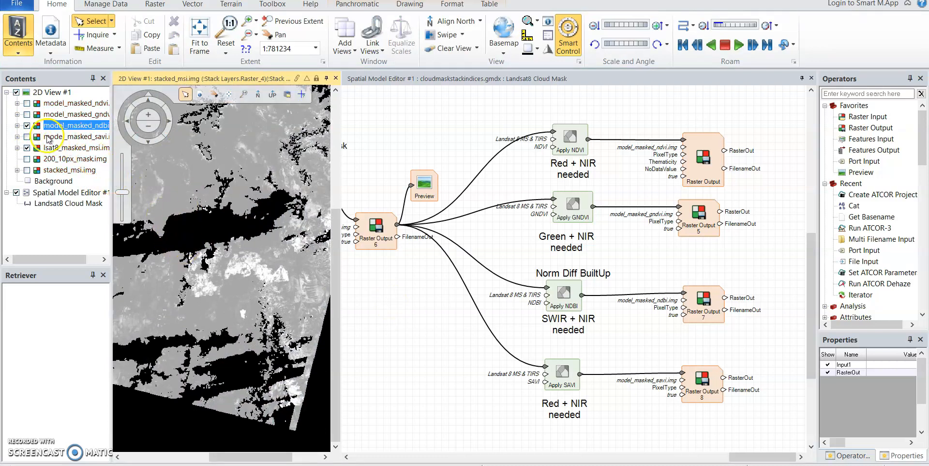
left_click(27, 114)
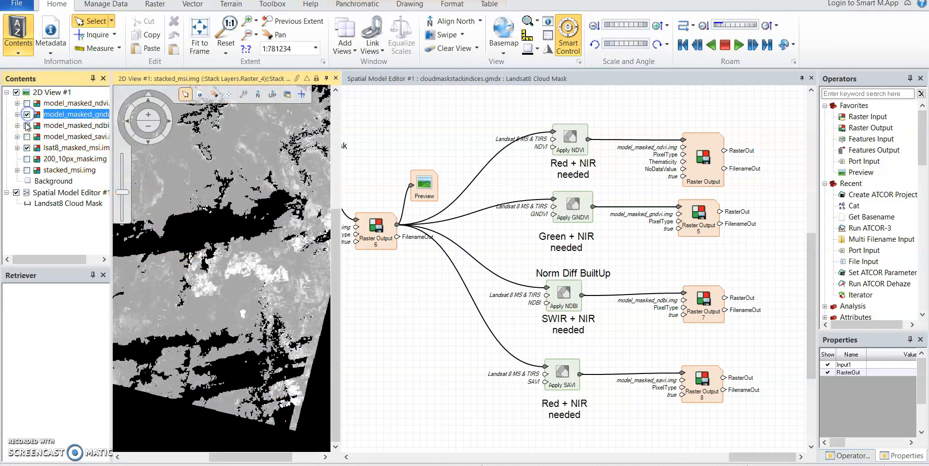
left_click(26, 125)
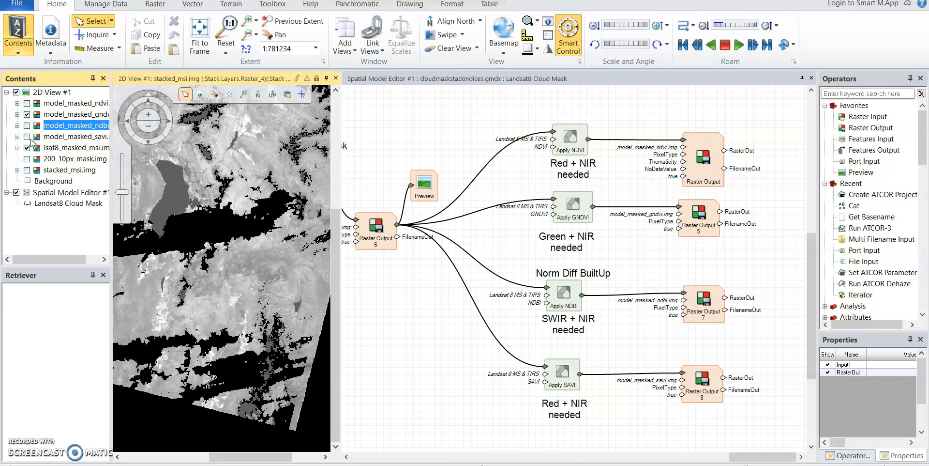
Hide model_masked_gndvi.img and display model_masked_savi.img over the masked Landsat image.
left_click(28, 136)
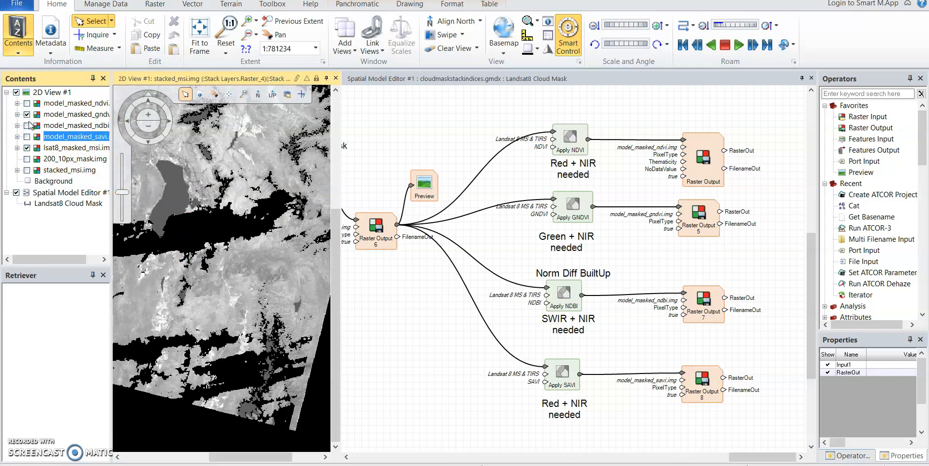
left_click(28, 115)
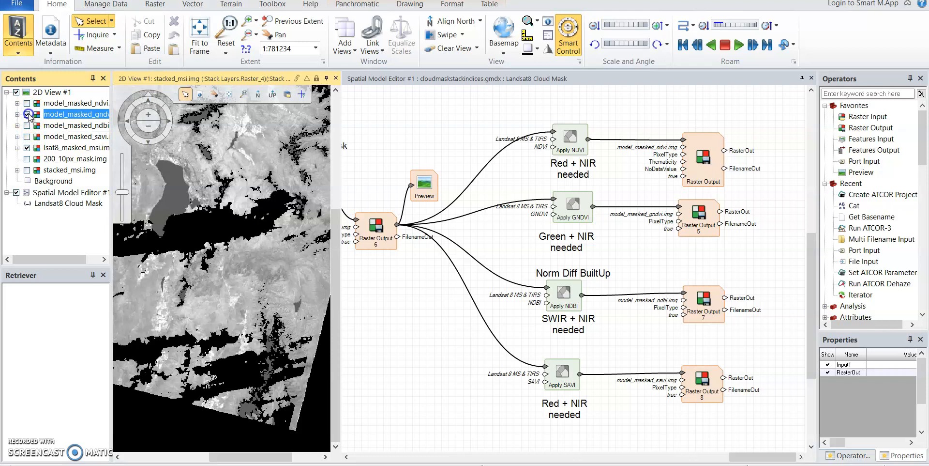
left_click(27, 115)
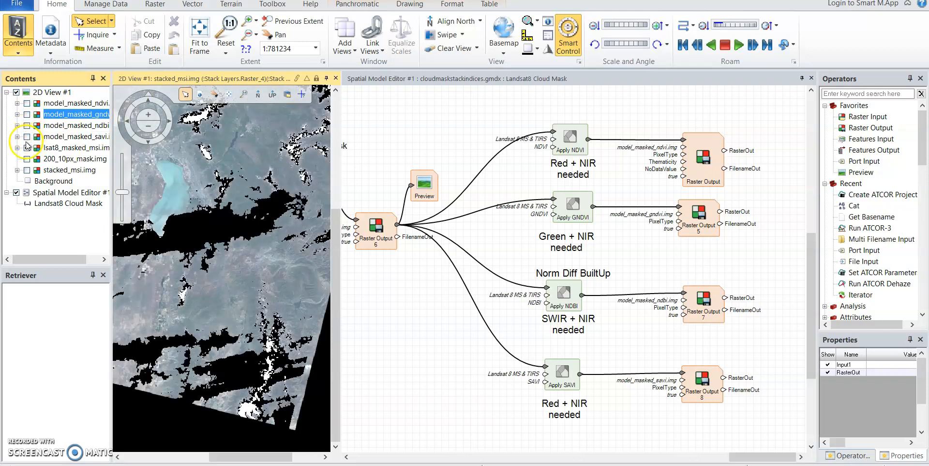
left_click(27, 137)
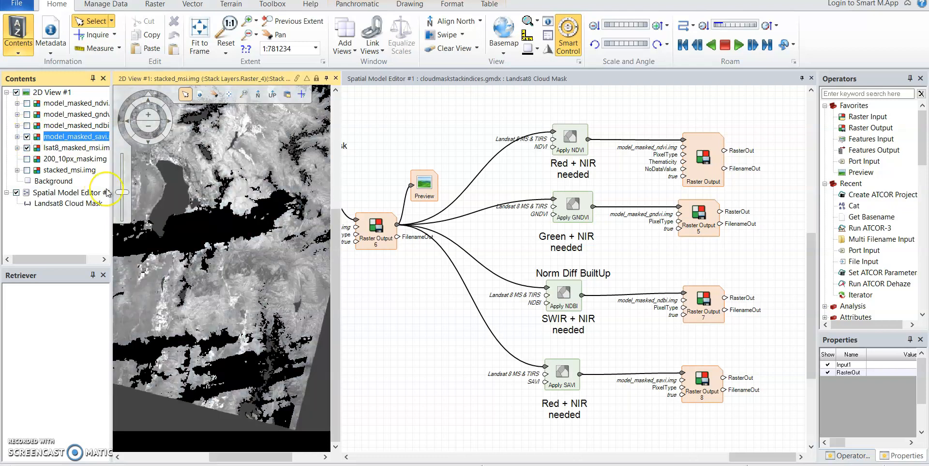